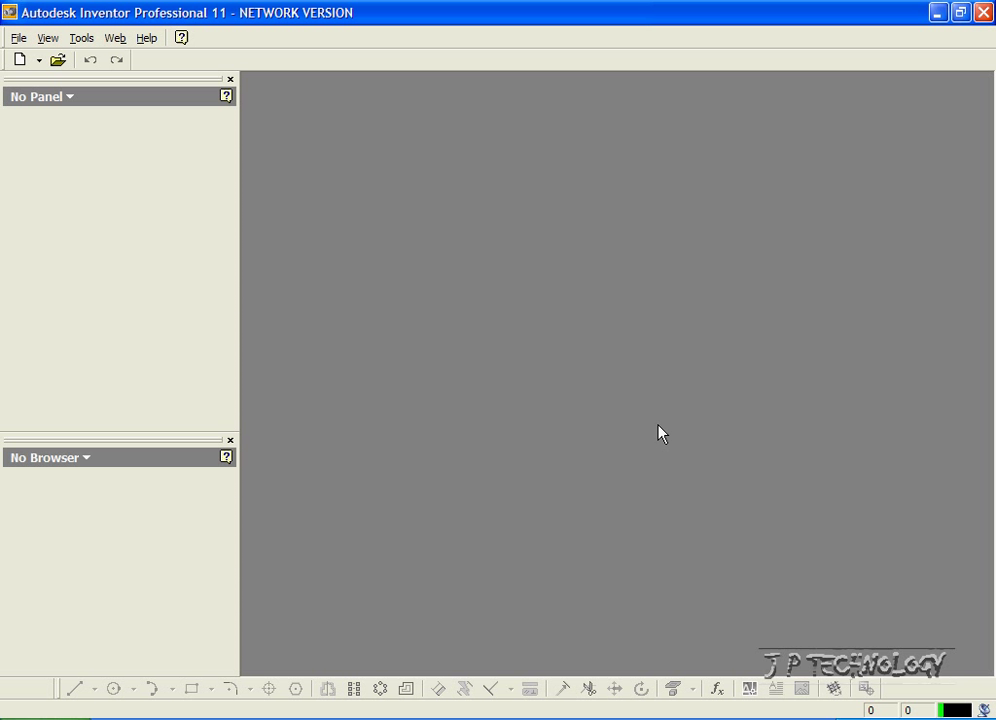
- Create a new drawing from the Standard.idw template on the Default tab
{"action": "left_click", "coordinate": [19, 38]}
{"action": "left_click", "coordinate": [35, 61]}
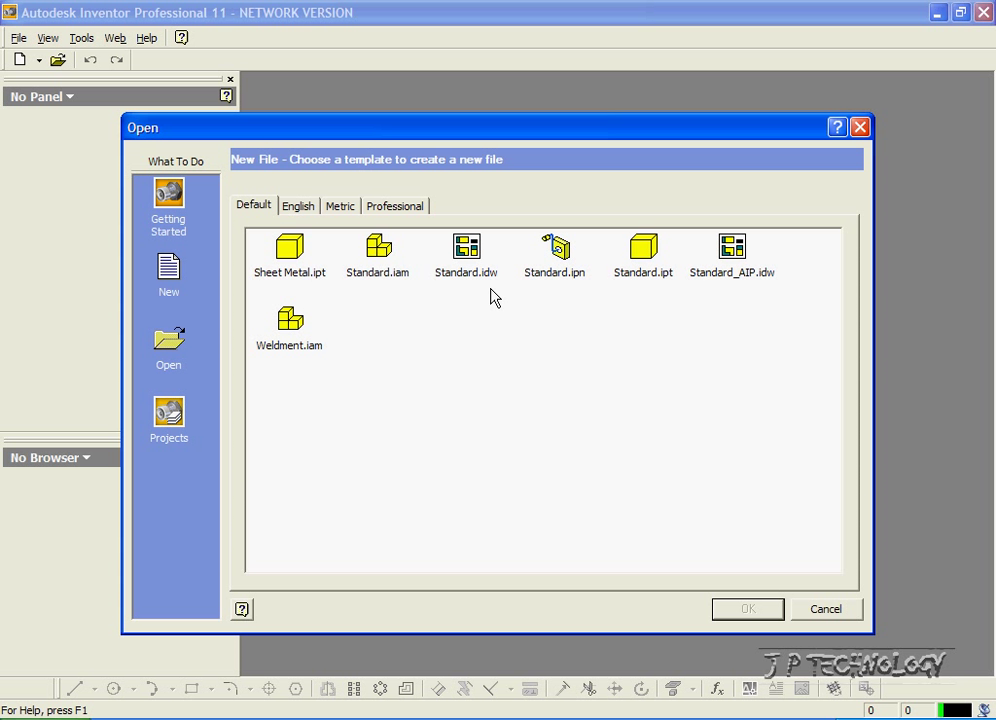
{"action": "left_click", "coordinate": [467, 259]}
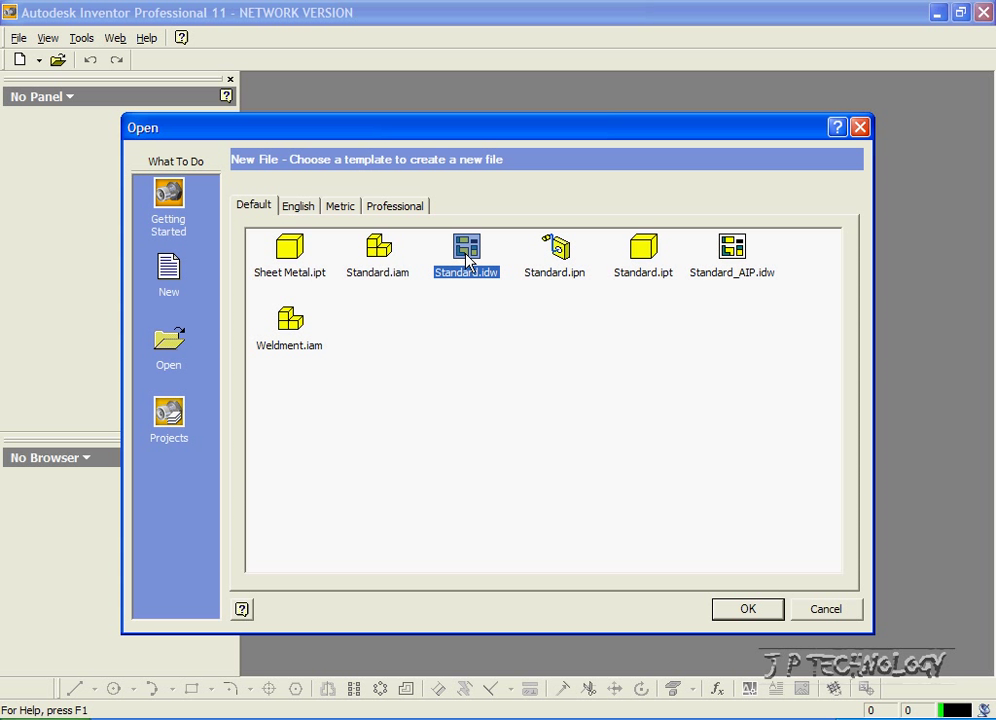
{"action": "left_click", "coordinate": [725, 605]}
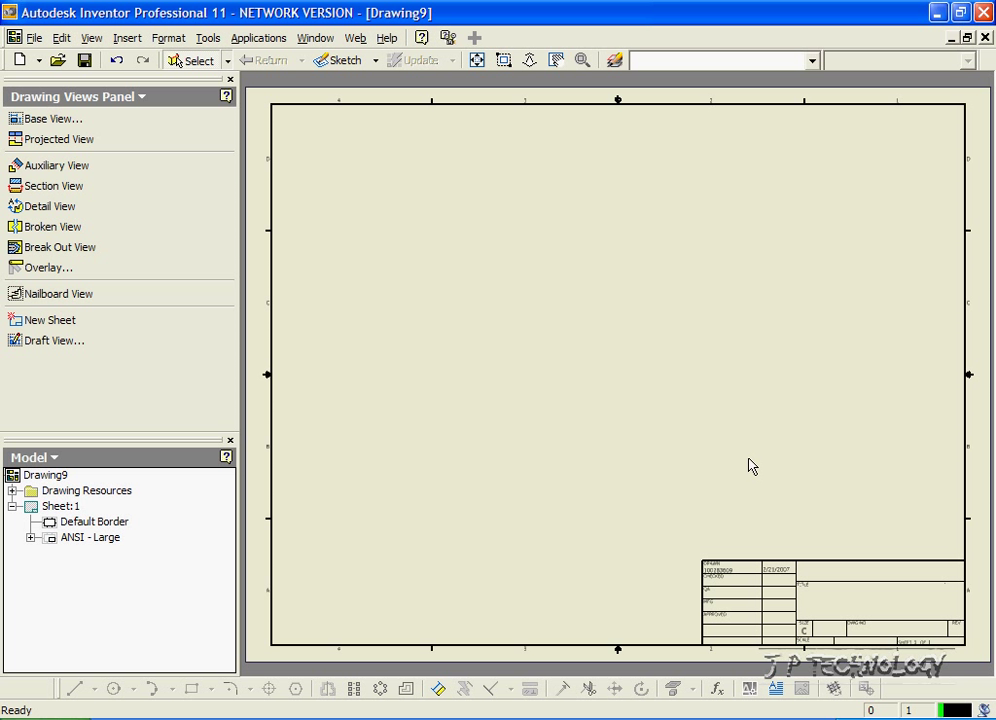
- Load Drawing.ipt into a new base view with Front (XY) orientation
{"action": "left_click", "coordinate": [66, 124]}
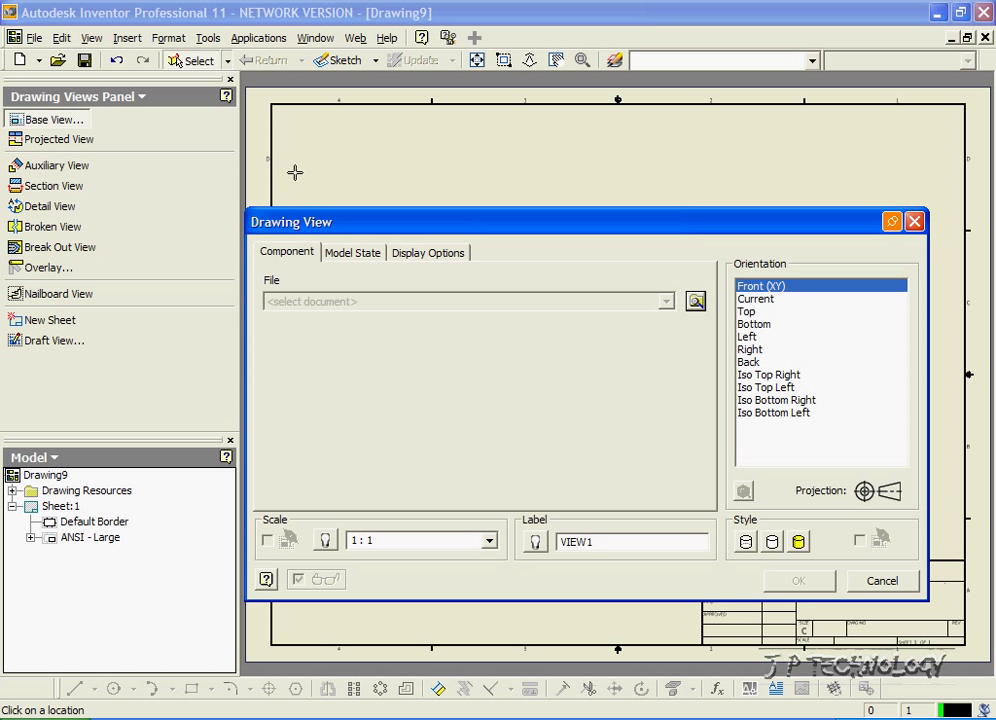
{"action": "left_click", "coordinate": [695, 302]}
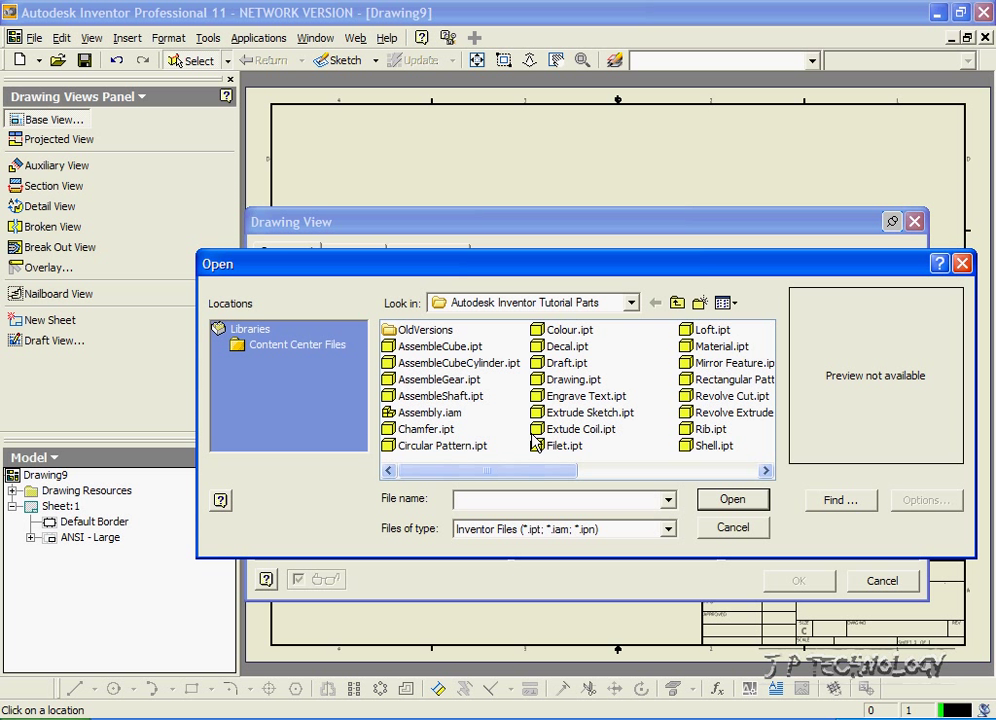
{"action": "left_click", "coordinate": [558, 386]}
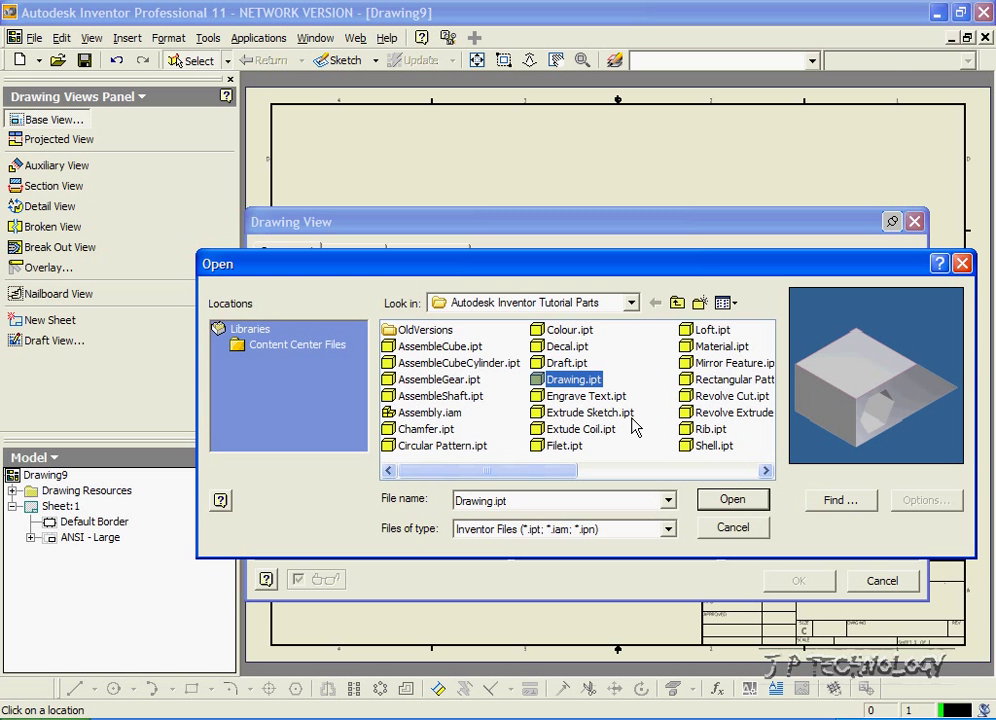
{"action": "left_click", "coordinate": [731, 500]}
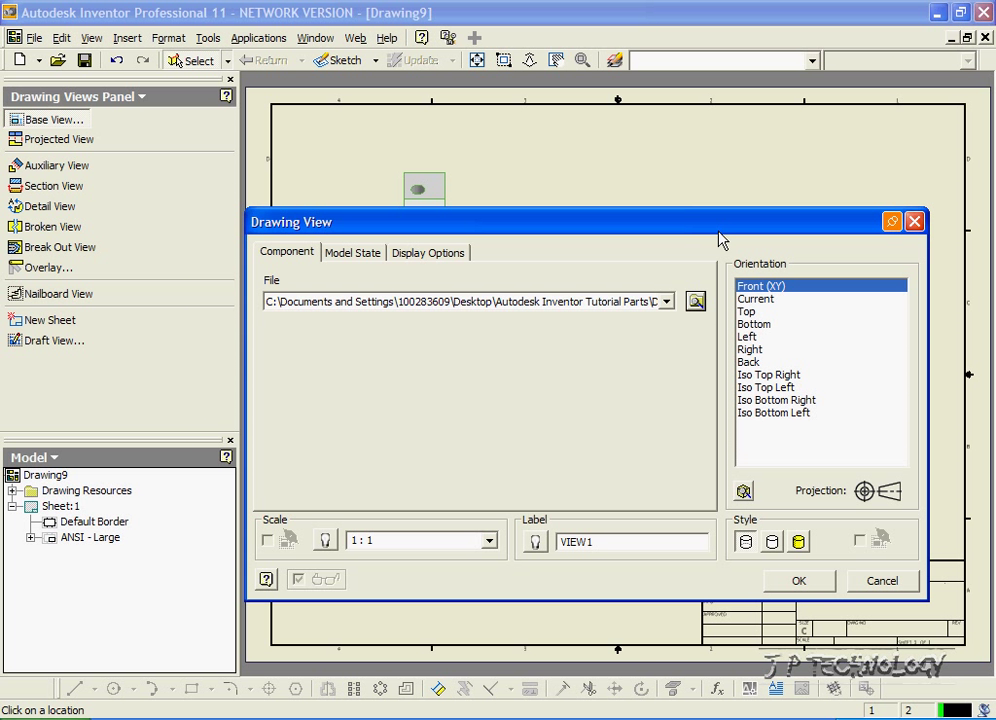
{"action": "mouse_move", "coordinate": [714, 231]}
{"action": "left_mouse_down"}
{"action": "mouse_move", "coordinate": [714, 183]}
{"action": "mouse_move", "coordinate": [712, 211]}
{"action": "left_mouse_up"}
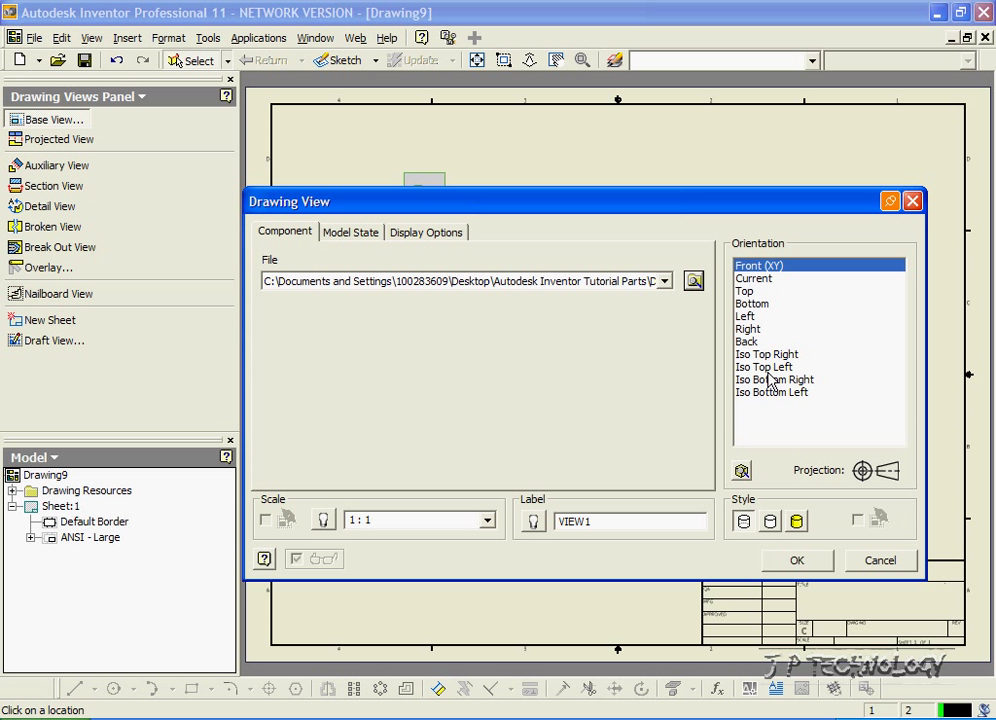
{"action": "left_click", "coordinate": [764, 268]}
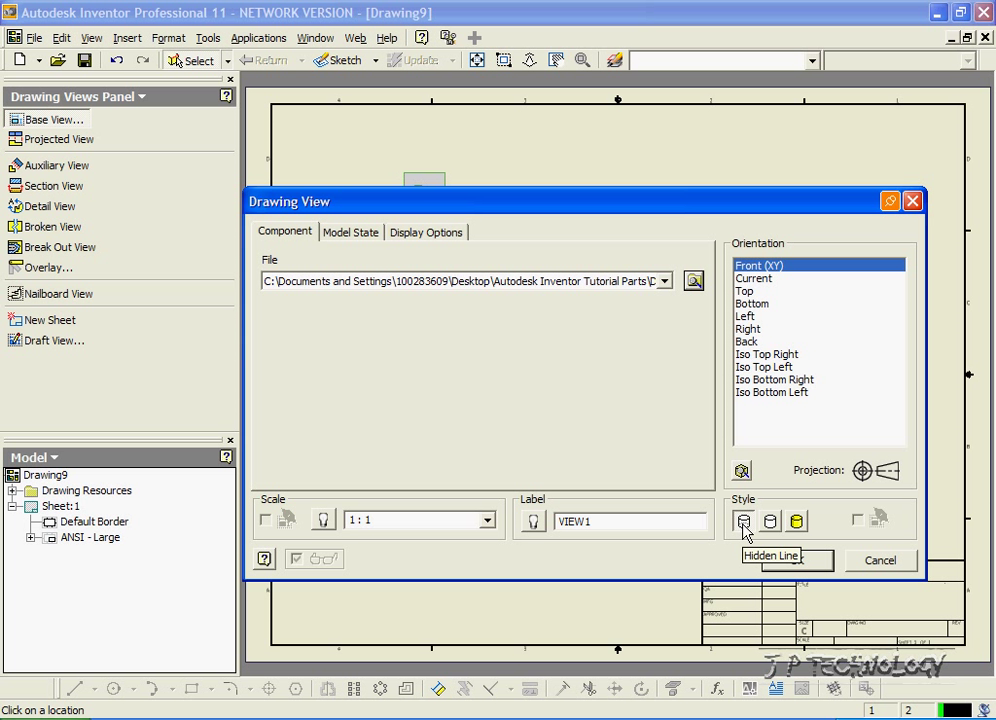
- Place the 1:1 front view at mid-sheet, then delete VIEW1
{"action": "left_click", "coordinate": [789, 561]}
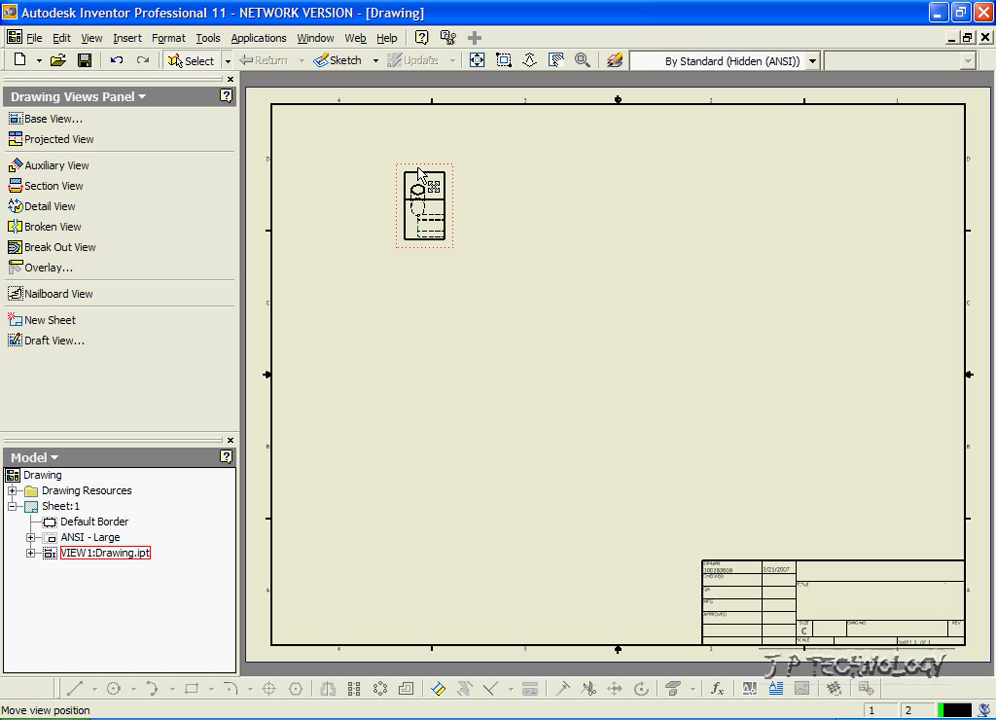
{"action": "left_click_drag", "start_coordinate": [414, 171], "coordinate": [619, 346]}
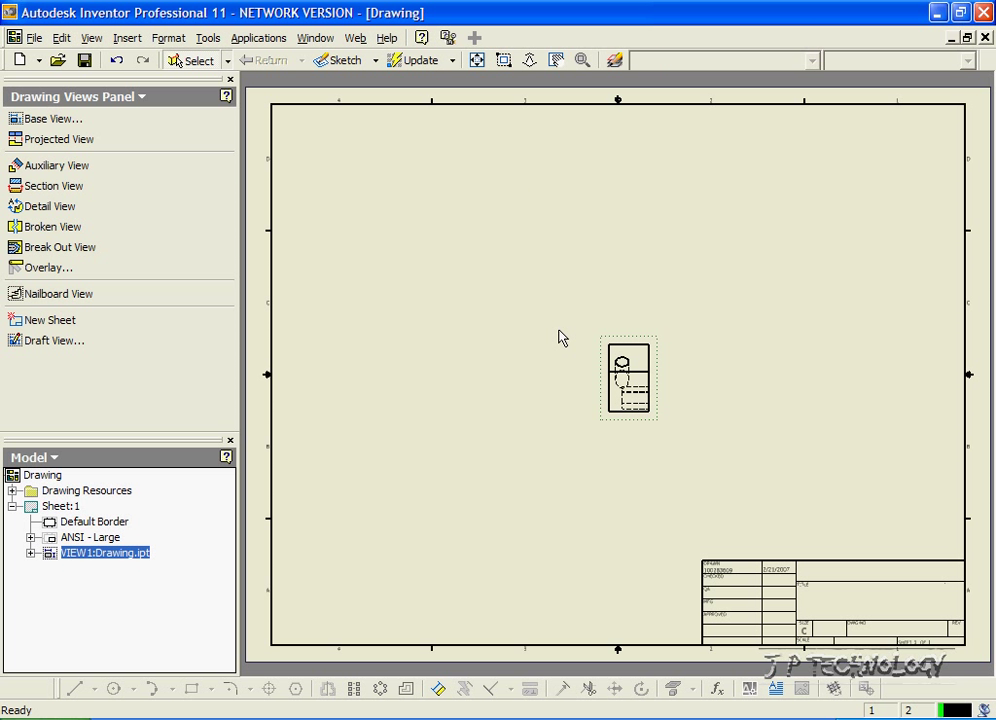
{"action": "left_click", "coordinate": [619, 341]}
{"action": "key", "text": "Delete"}
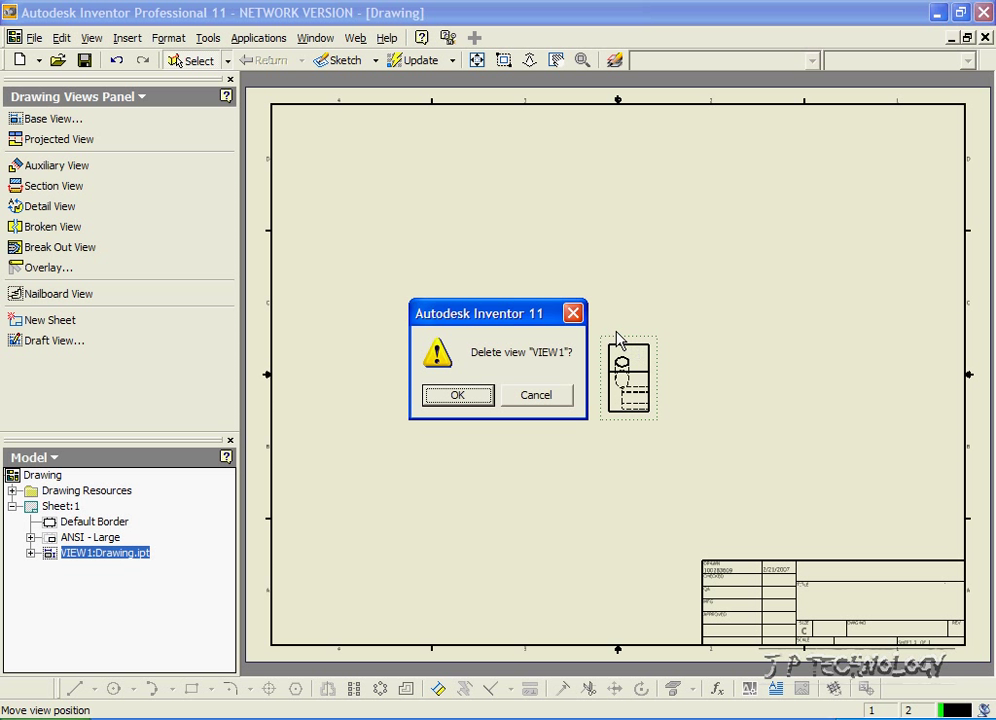
{"action": "left_click", "coordinate": [473, 400]}
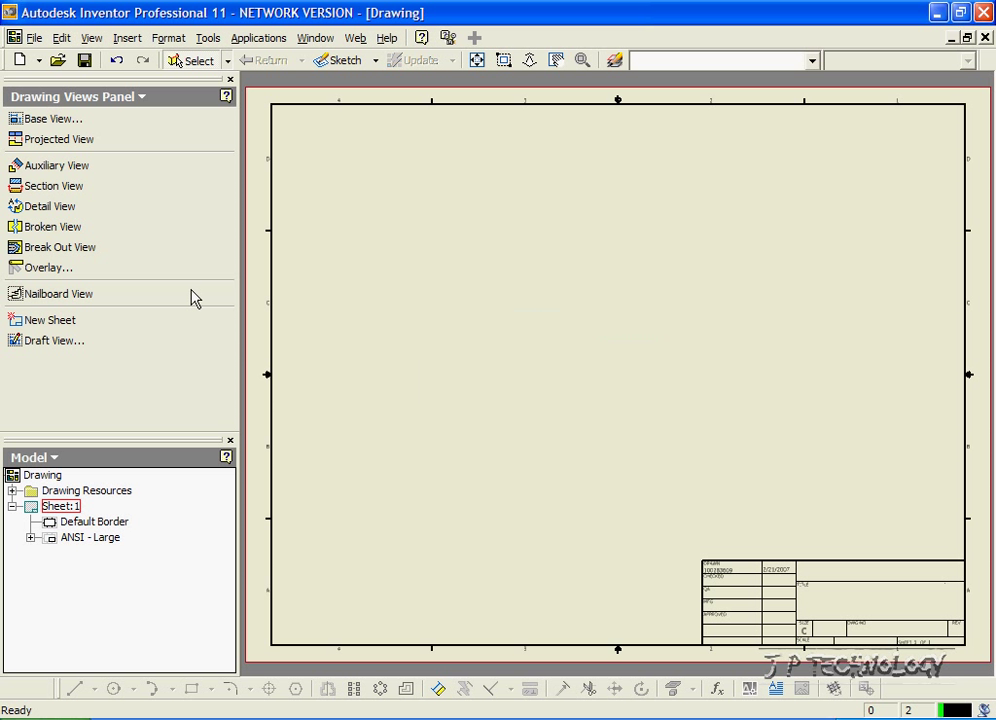
- Place a 3:1 front base view of Drawing.ipt just left of the sheet centre
{"action": "left_click", "coordinate": [45, 119]}
{"action": "left_click", "coordinate": [692, 281]}
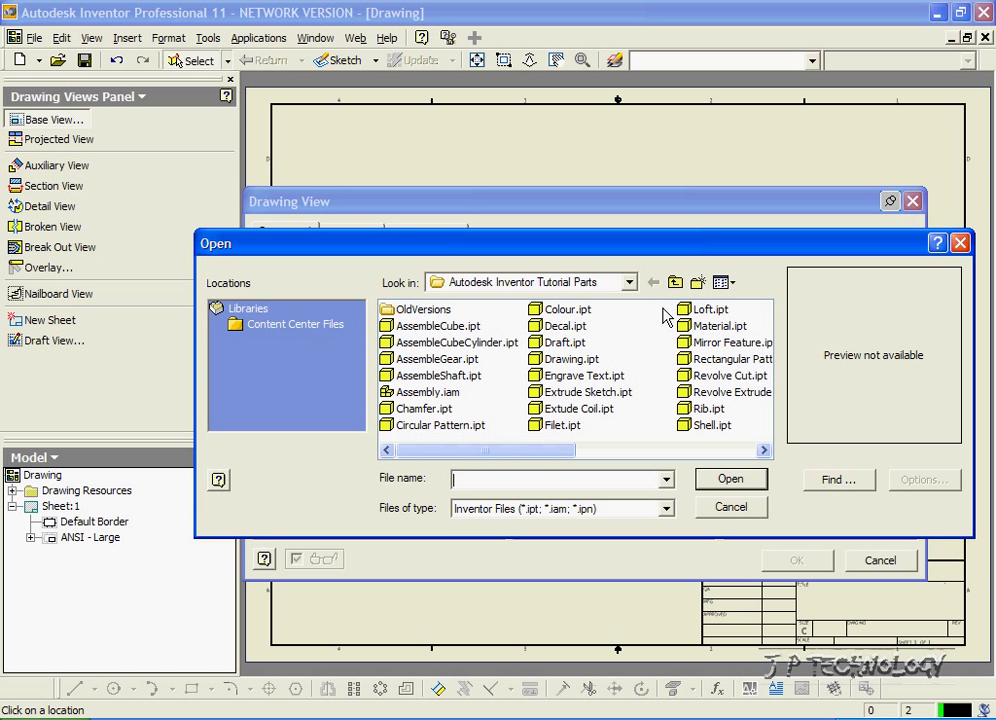
{"action": "left_click", "coordinate": [566, 359]}
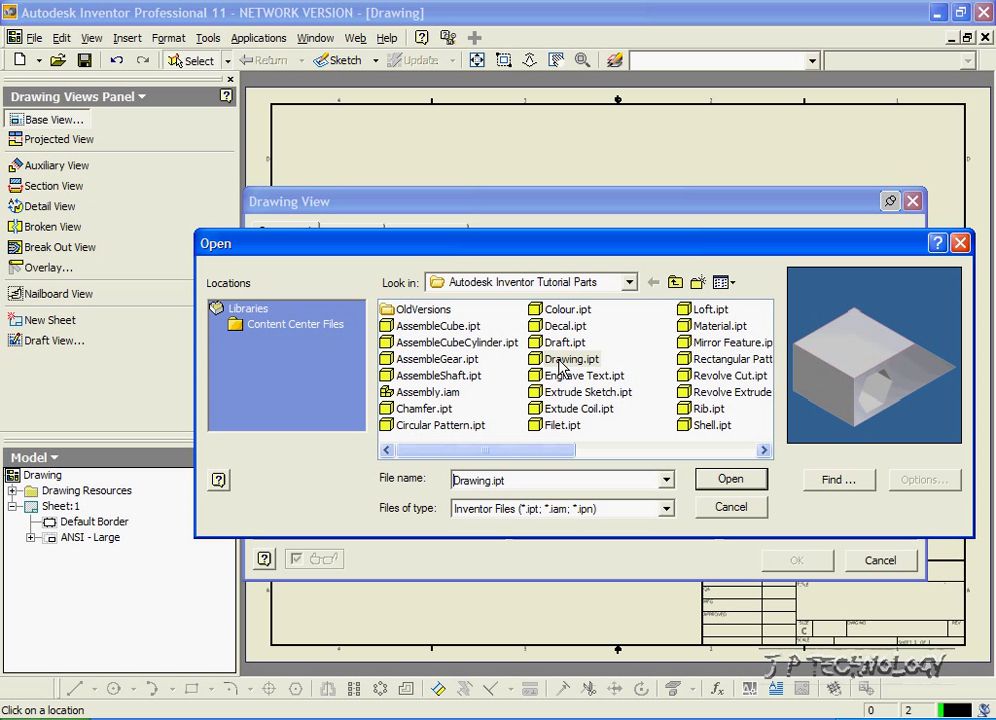
{"action": "left_click", "coordinate": [749, 479]}
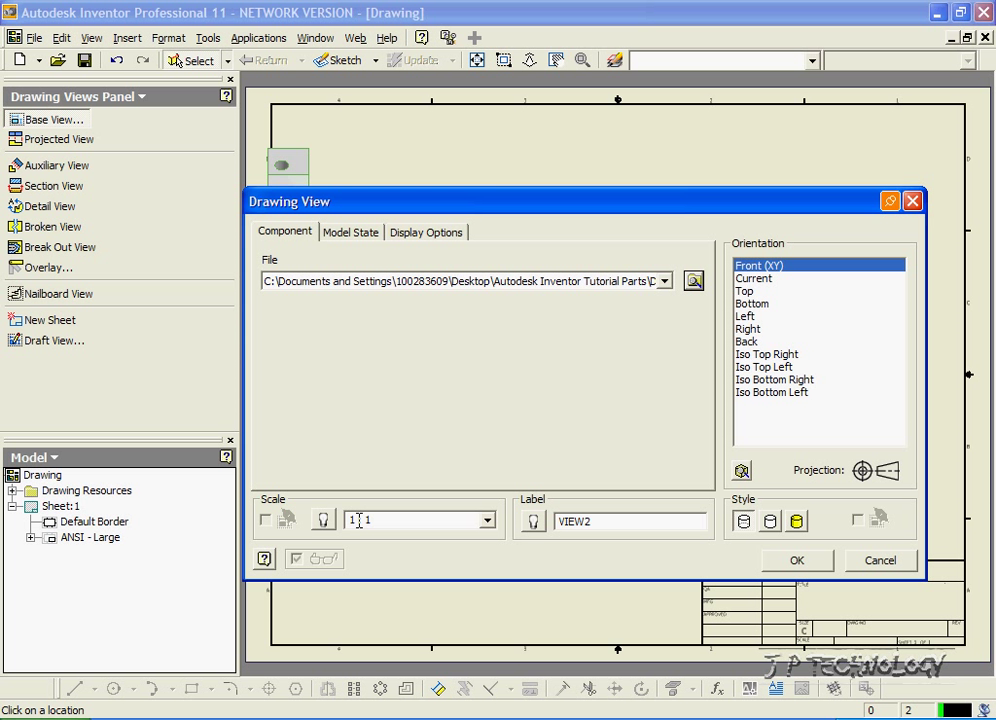
{"action": "left_click", "coordinate": [488, 521]}
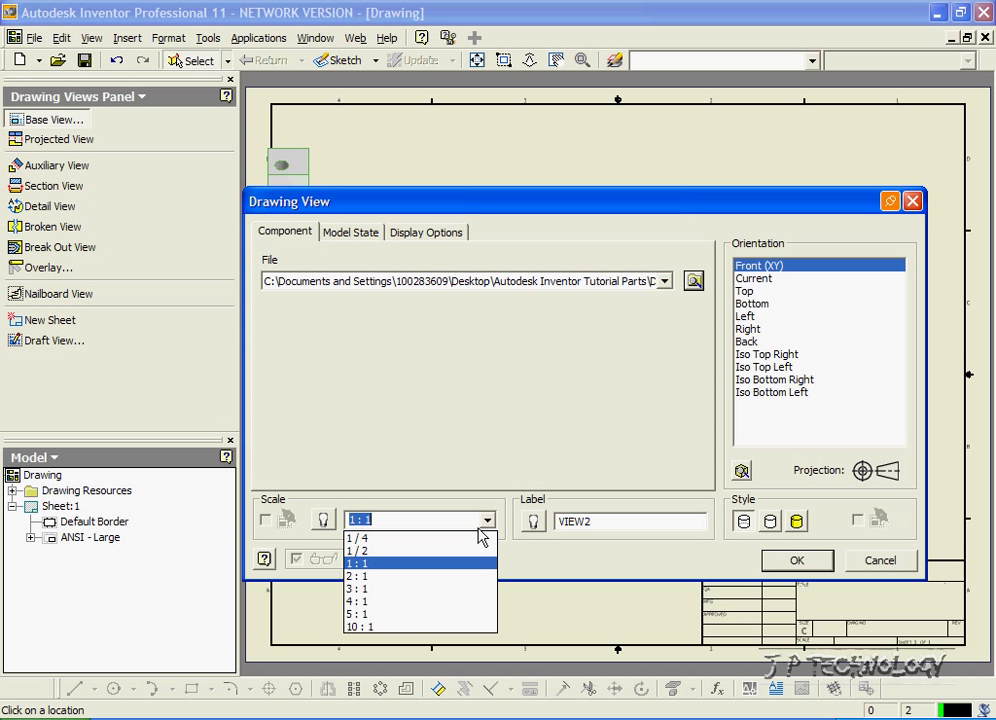
{"action": "left_click", "coordinate": [410, 589]}
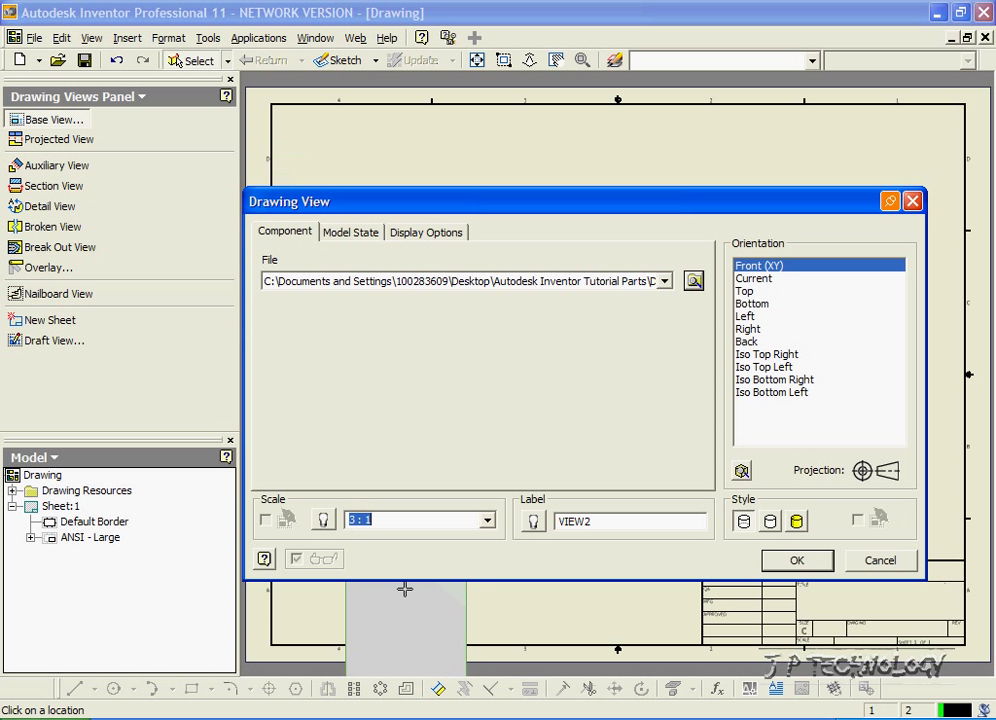
{"action": "left_click", "coordinate": [795, 561]}
{"action": "mouse_move", "coordinate": [411, 482]}
{"action": "left_mouse_down"}
{"action": "mouse_move", "coordinate": [385, 355]}
{"action": "mouse_move", "coordinate": [450, 327]}
{"action": "left_mouse_up"}
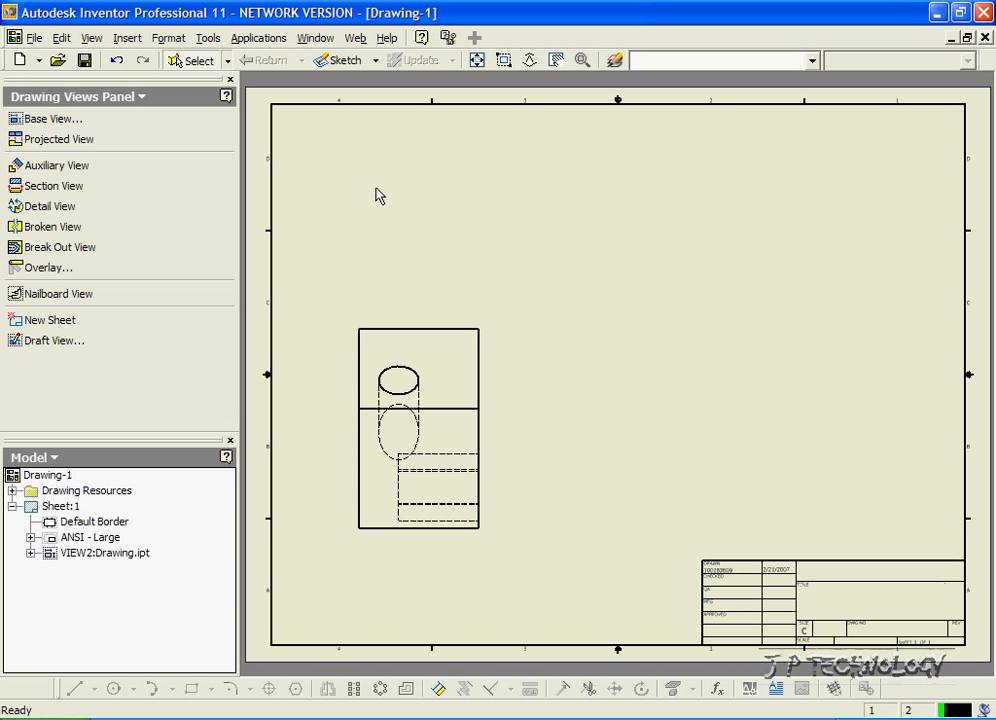
- Add a Top base view of Drawing.ipt and position it above the front view
{"action": "left_click", "coordinate": [52, 119]}
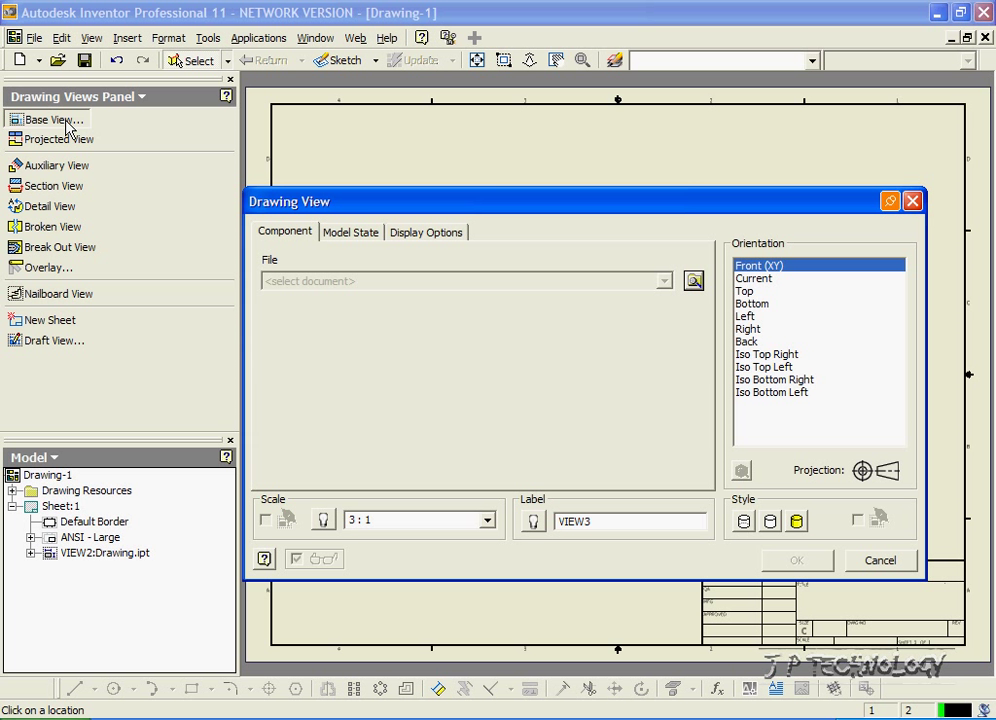
{"action": "left_click", "coordinate": [752, 291]}
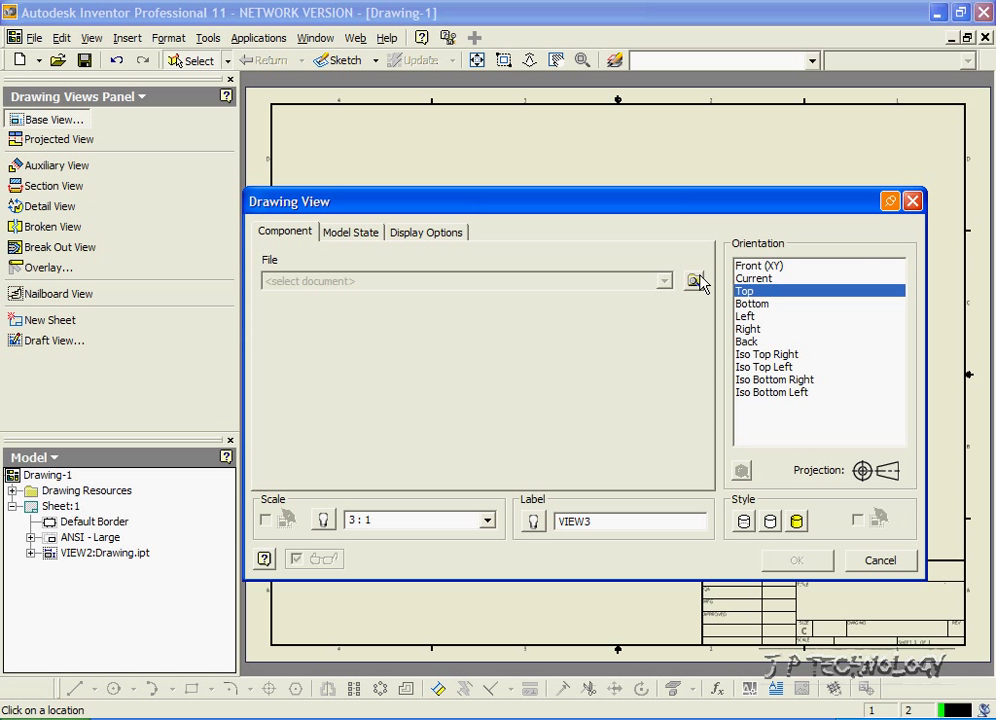
{"action": "left_click", "coordinate": [693, 281]}
{"action": "left_click", "coordinate": [560, 358]}
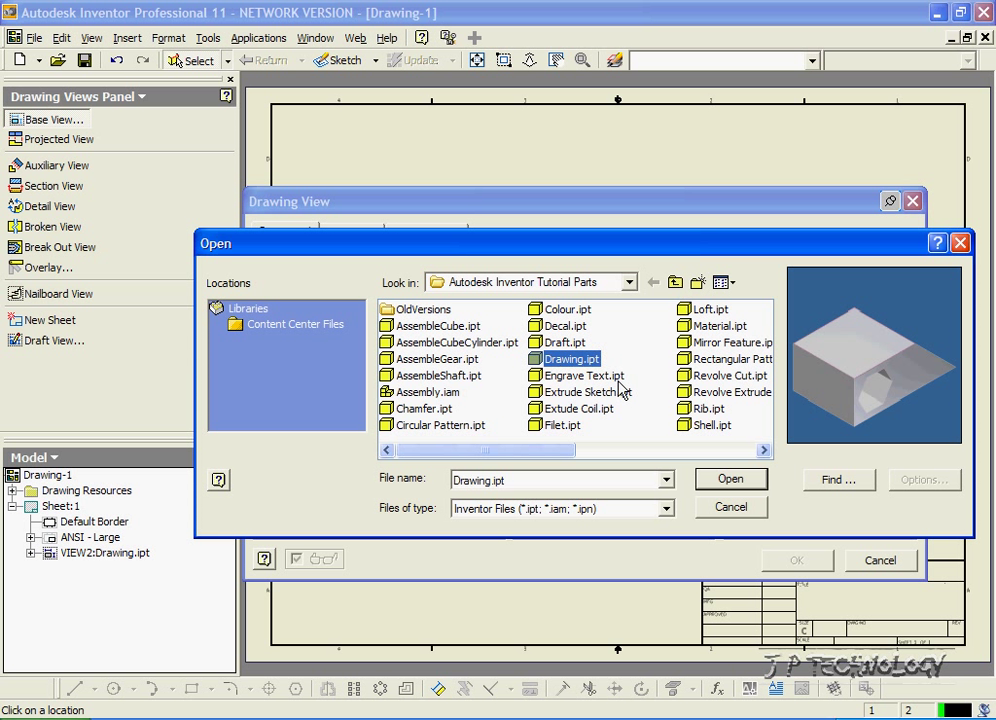
{"action": "left_click", "coordinate": [727, 478]}
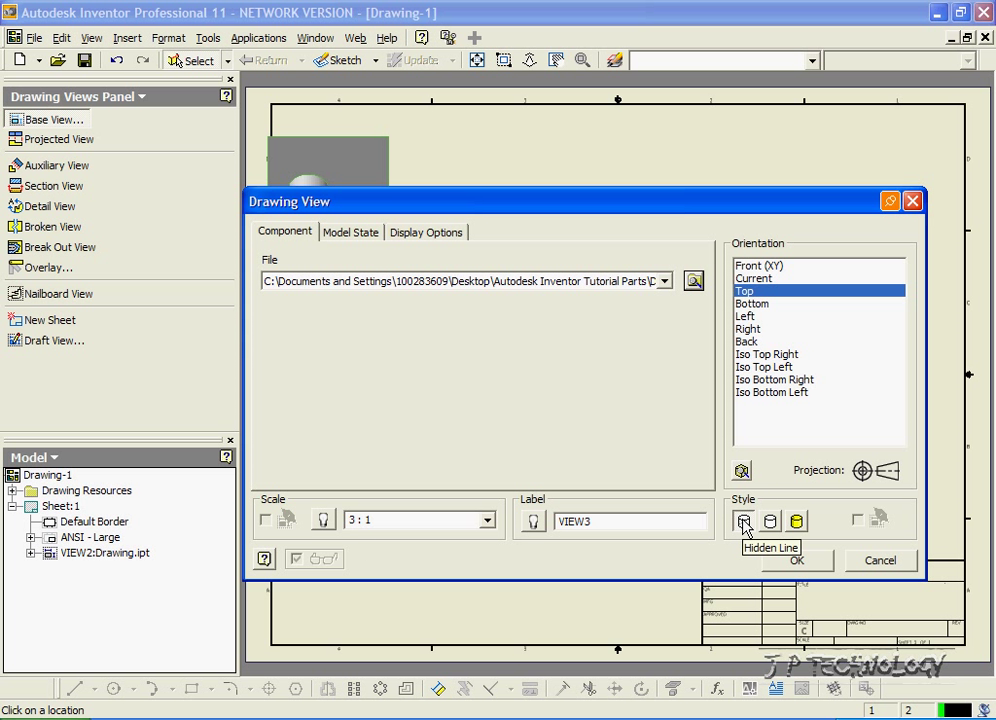
{"action": "left_click", "coordinate": [822, 562]}
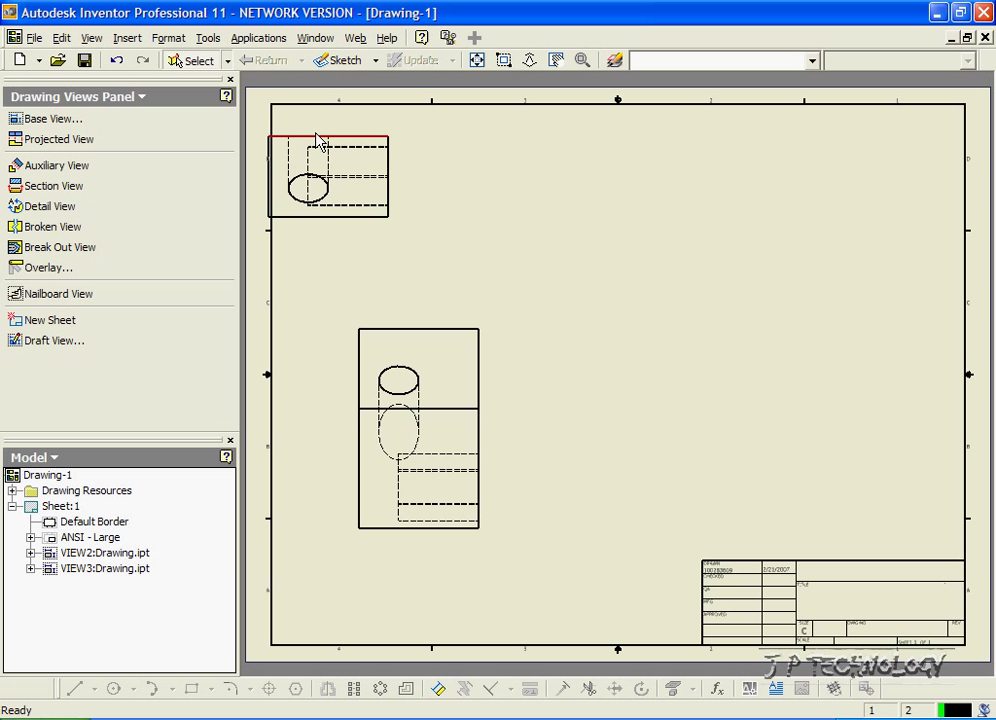
{"action": "left_click_drag", "start_coordinate": [318, 133], "coordinate": [411, 138]}
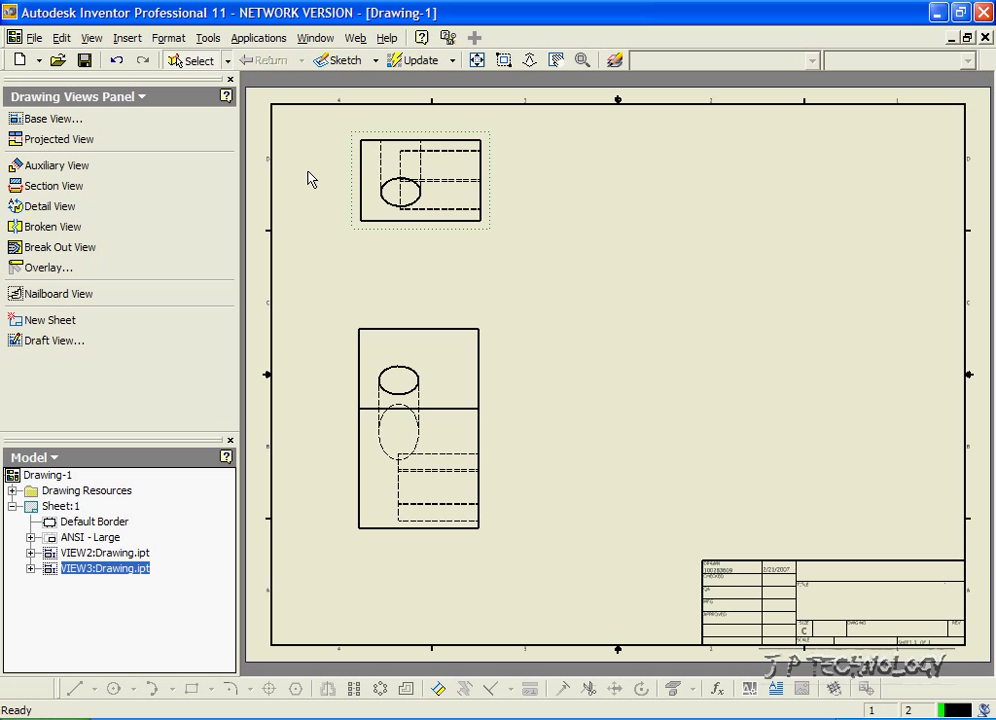
- Add a Right-orientation base view of Drawing.ipt to the sheet
{"action": "left_click", "coordinate": [50, 120]}
{"action": "left_click", "coordinate": [750, 329]}
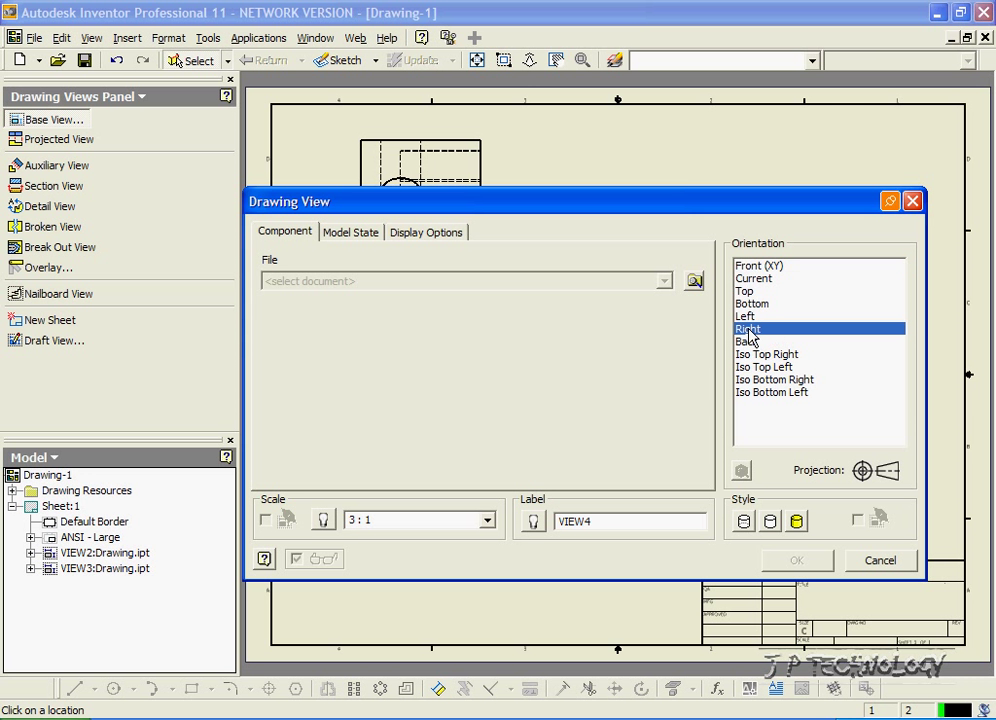
{"action": "left_click", "coordinate": [693, 282]}
{"action": "left_click", "coordinate": [568, 359]}
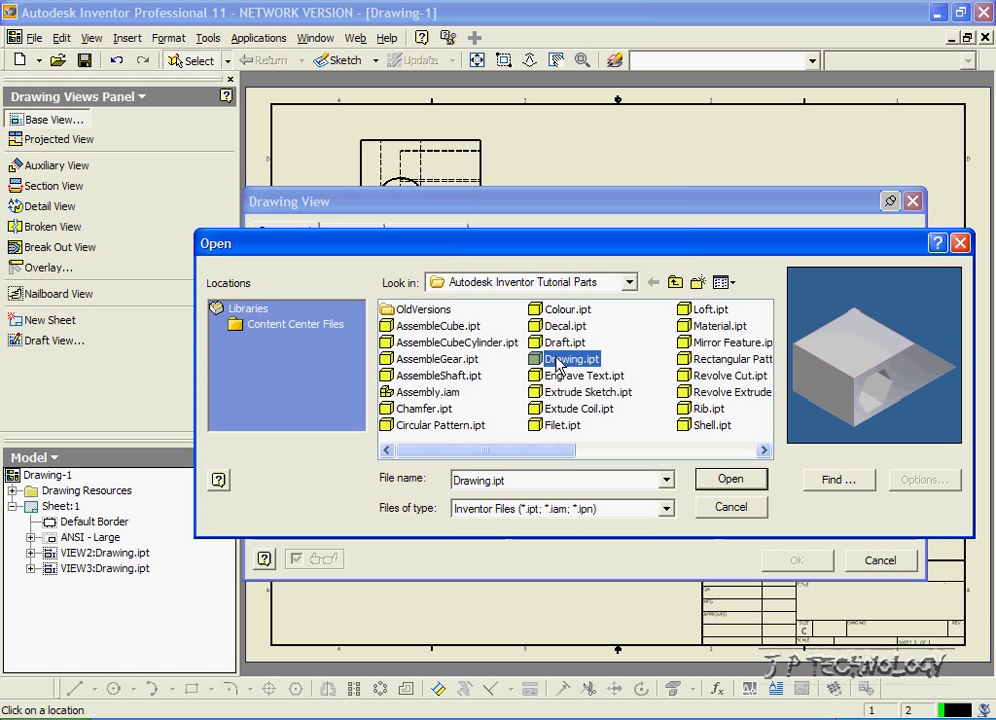
{"action": "left_click", "coordinate": [734, 480]}
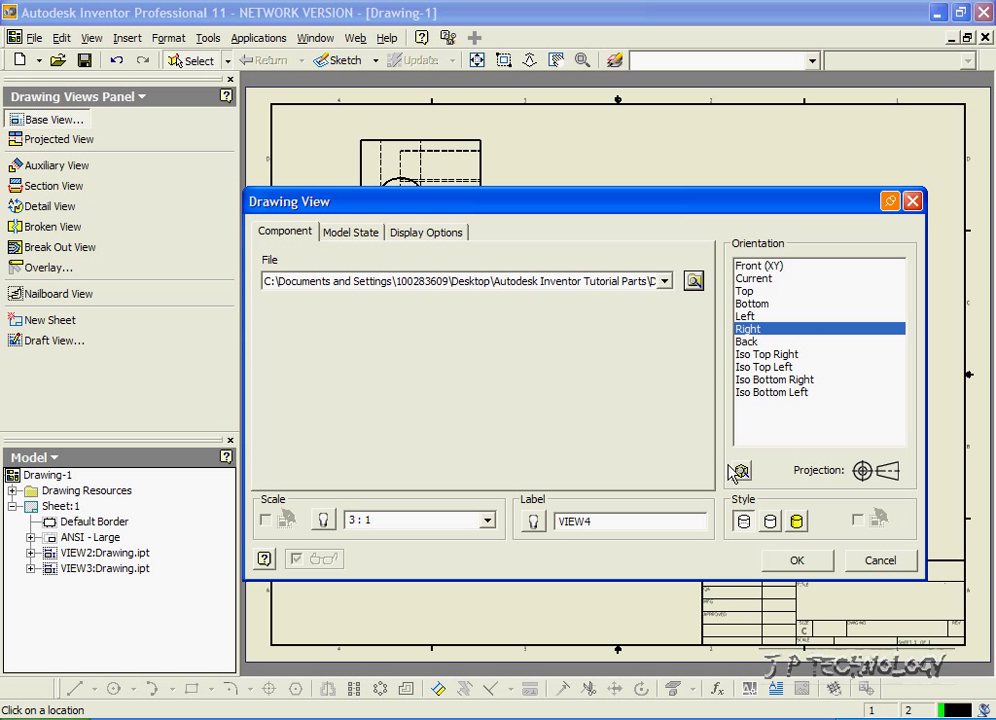
{"action": "left_click", "coordinate": [797, 560]}
{"action": "left_click_drag", "start_coordinate": [625, 281], "coordinate": [767, 330]}
- Arrange the right view above the title block and the top view above the front view
{"action": "left_click", "coordinate": [570, 372]}
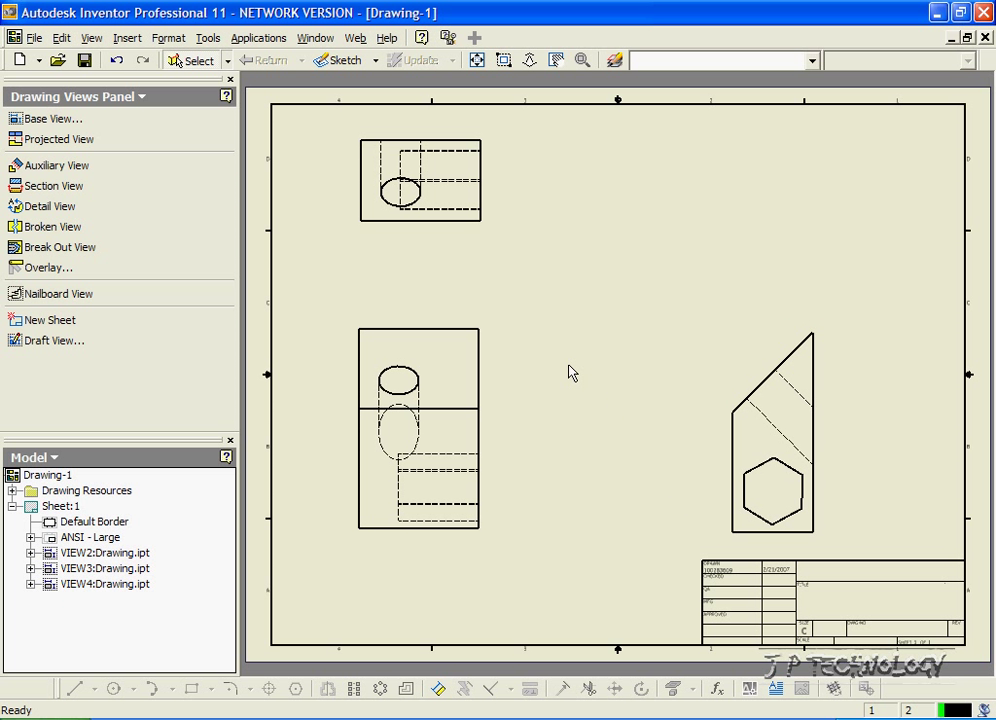
{"action": "left_click", "coordinate": [760, 356]}
{"action": "left_click_drag", "start_coordinate": [763, 333], "coordinate": [532, 330]}
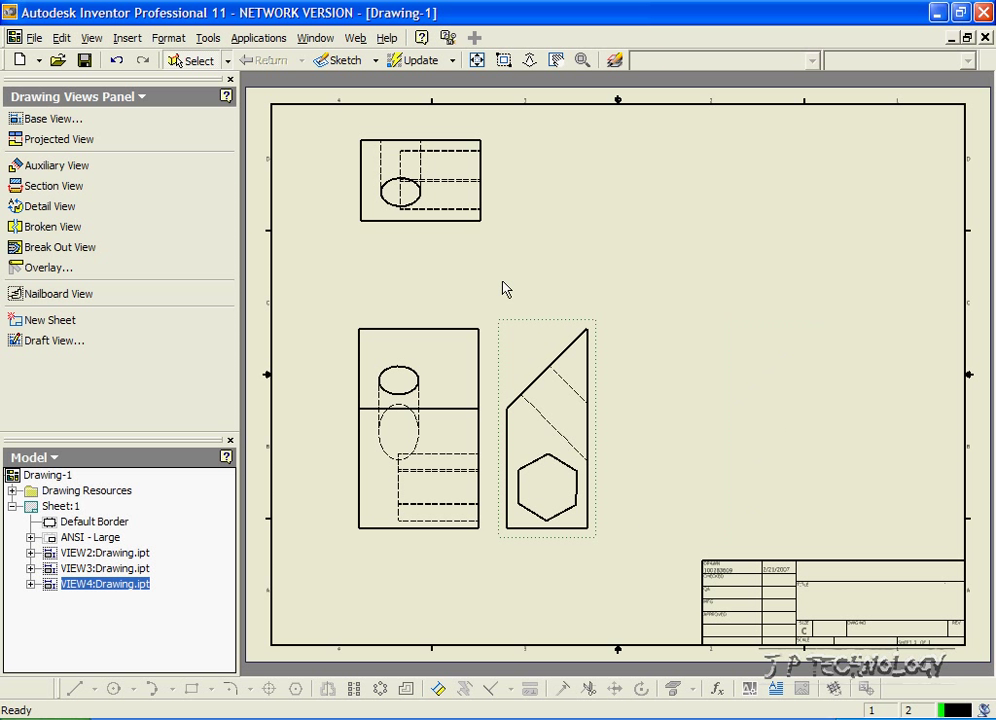
{"action": "left_click", "coordinate": [407, 139]}
{"action": "left_click_drag", "start_coordinate": [407, 139], "coordinate": [404, 223]}
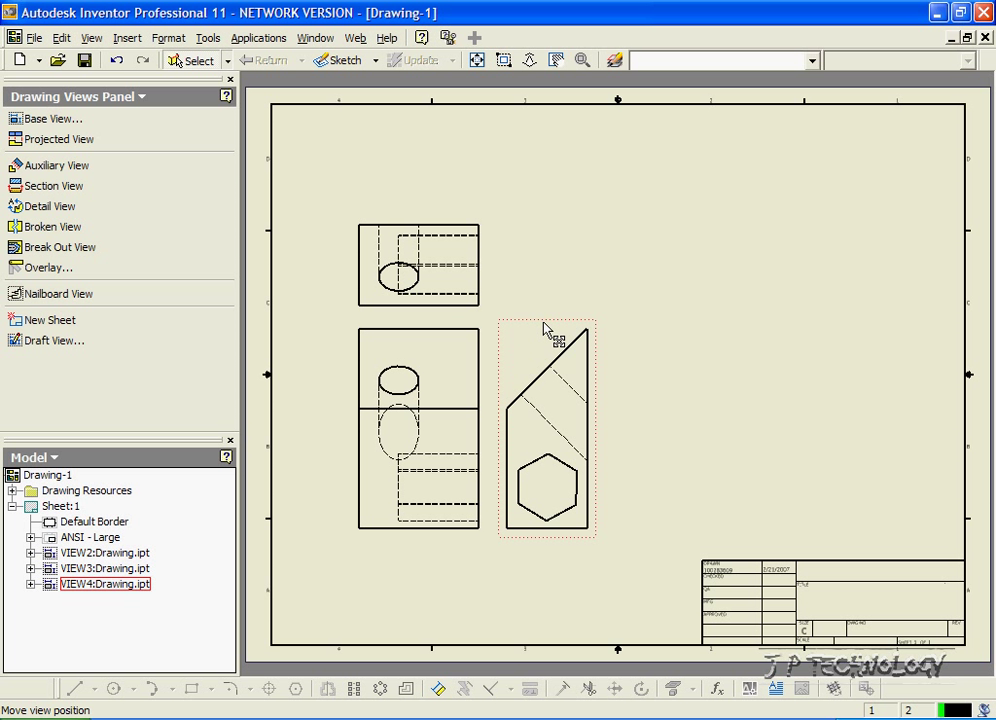
{"action": "left_click_drag", "start_coordinate": [543, 328], "coordinate": [811, 334]}
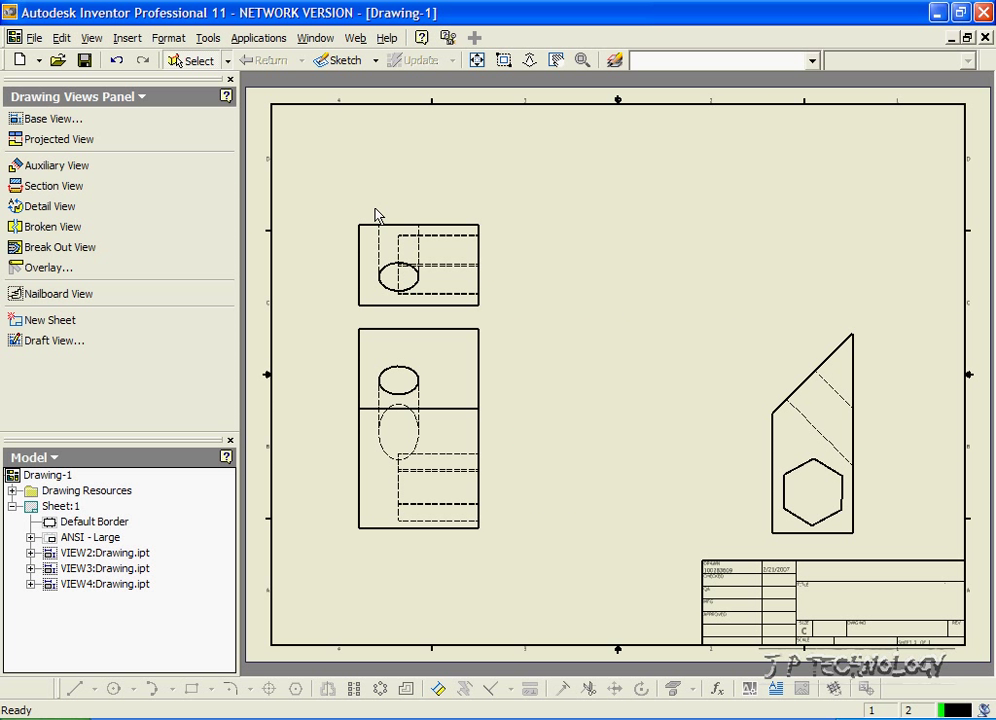
{"action": "left_click_drag", "start_coordinate": [373, 222], "coordinate": [366, 125]}
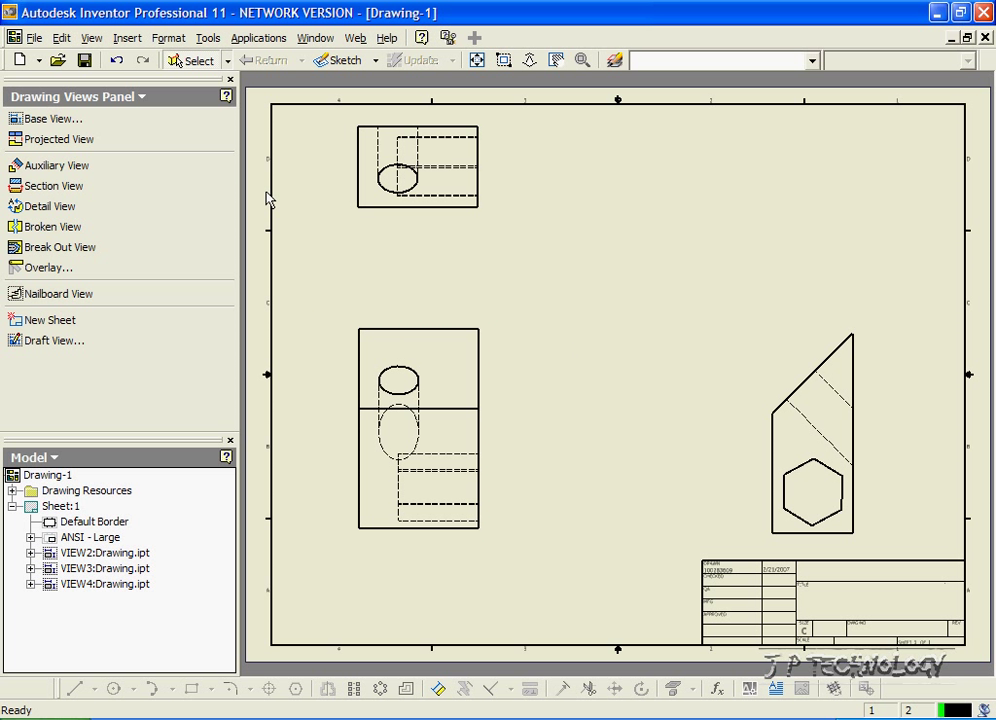
- Place a shaded Iso Bottom Right view of Drawing.ipt at the sheet's upper right
{"action": "left_click", "coordinate": [52, 119]}
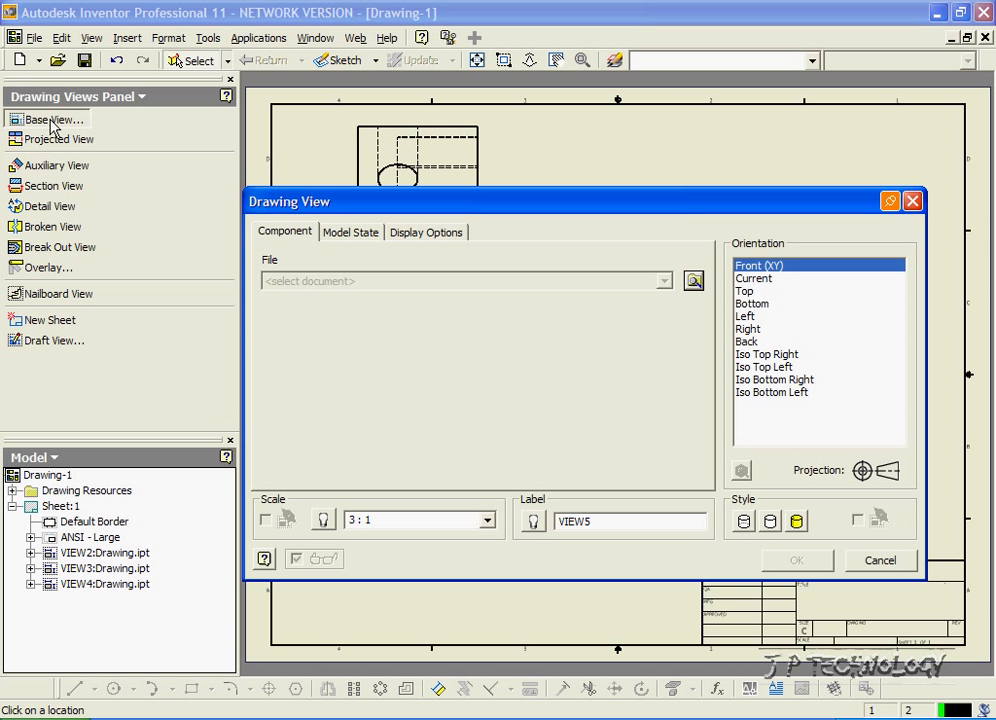
{"action": "left_click", "coordinate": [693, 281]}
{"action": "left_click", "coordinate": [571, 358]}
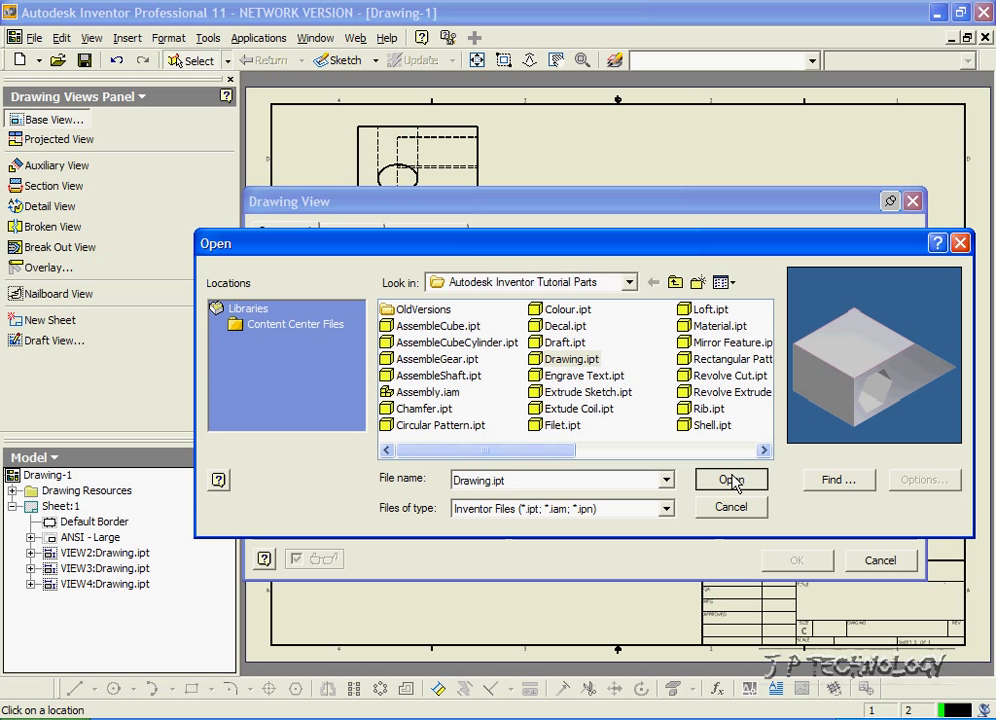
{"action": "left_click", "coordinate": [730, 478]}
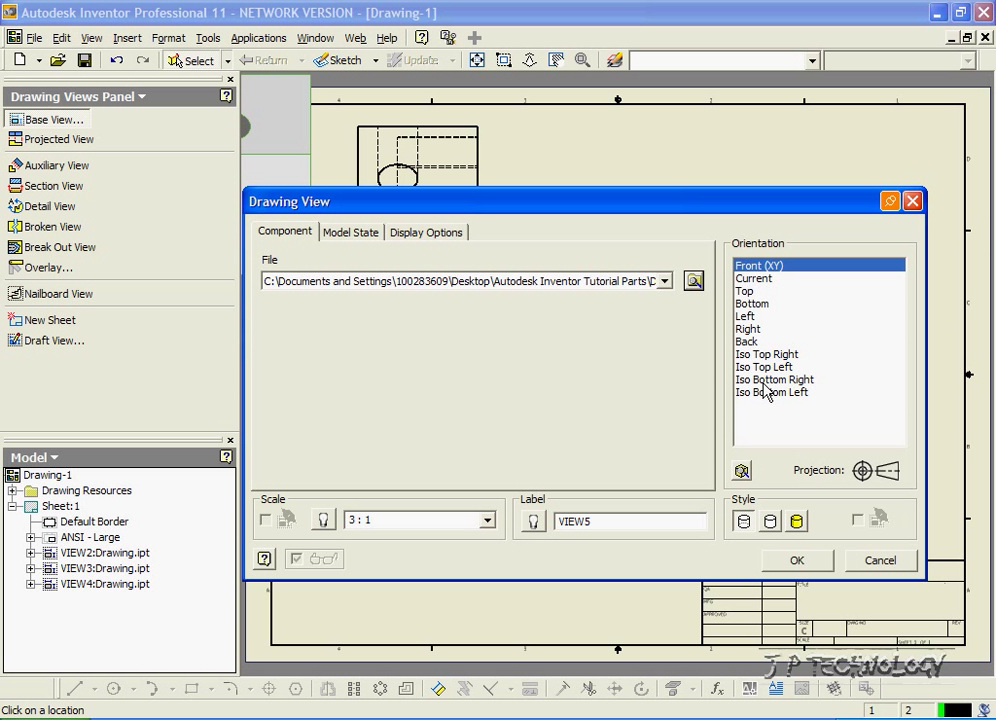
{"action": "left_click", "coordinate": [766, 381]}
{"action": "left_click", "coordinate": [797, 522]}
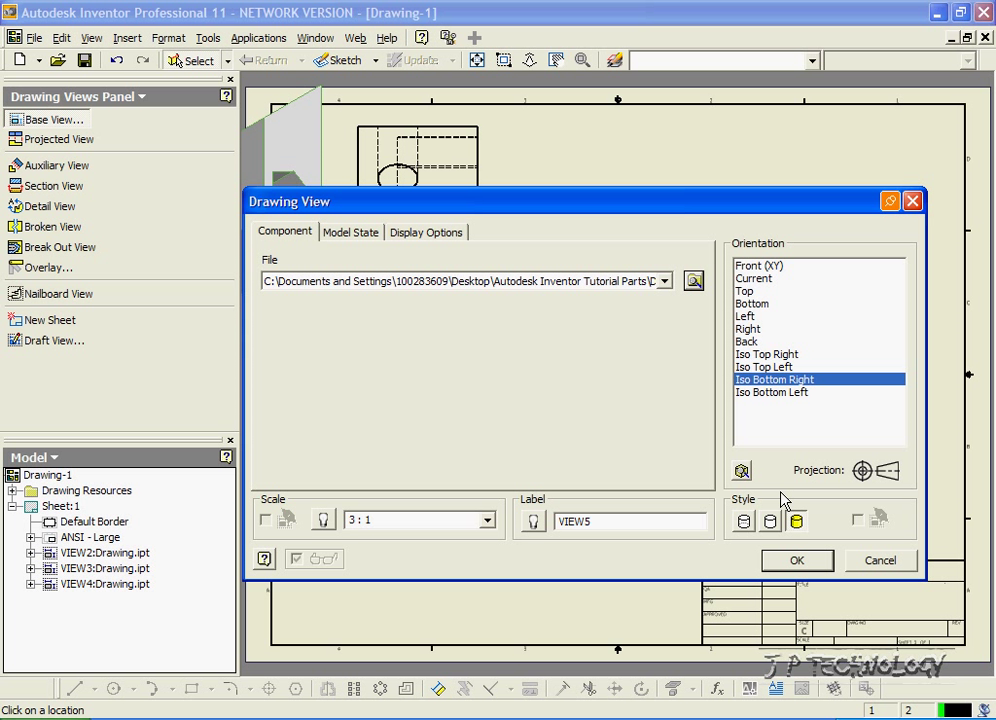
{"action": "left_click", "coordinate": [785, 560]}
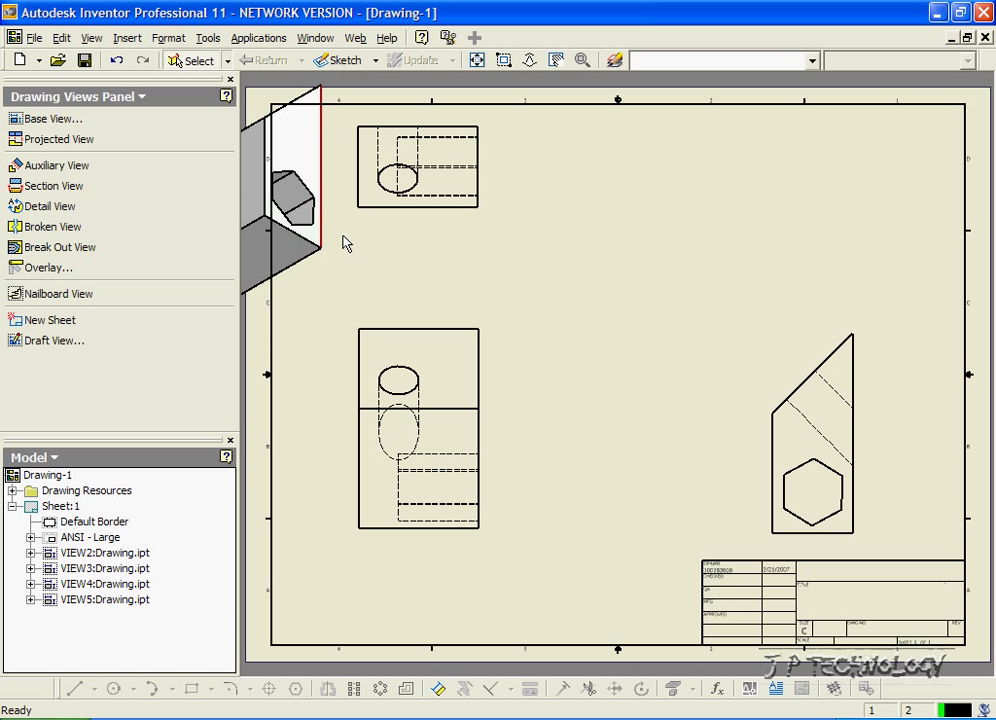
{"action": "left_click", "coordinate": [289, 138]}
{"action": "left_click_drag", "start_coordinate": [334, 188], "coordinate": [867, 249]}
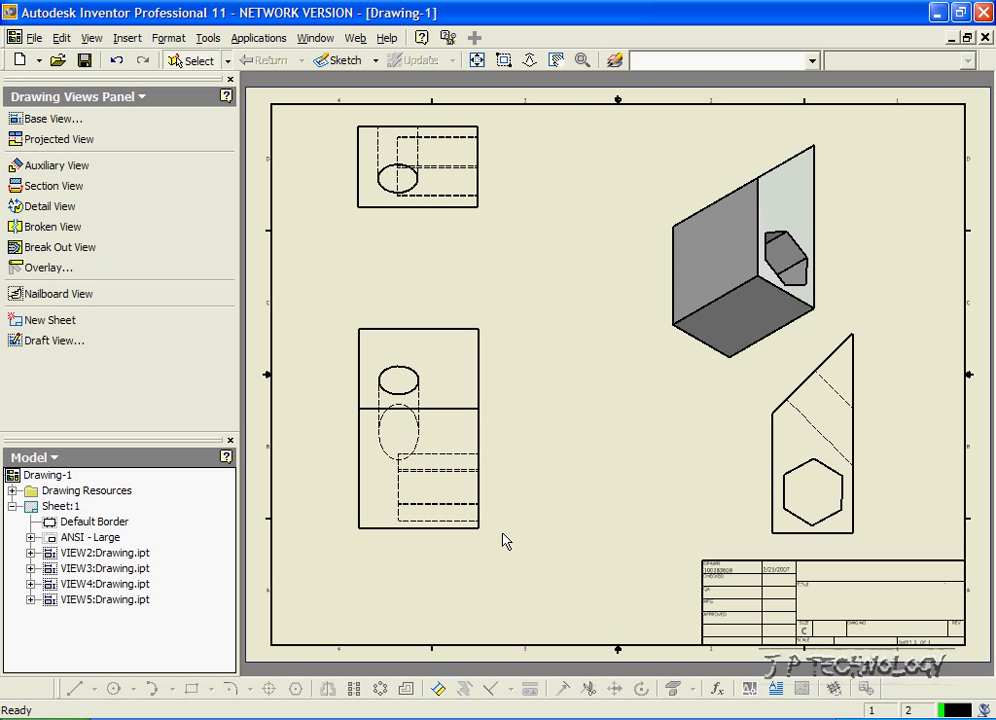
- Add 20.00 width and 50.00 height dimensions to the front view, plus two dimensions on the top view's circle, including Ø10.00
{"action": "left_click", "coordinate": [438, 689]}
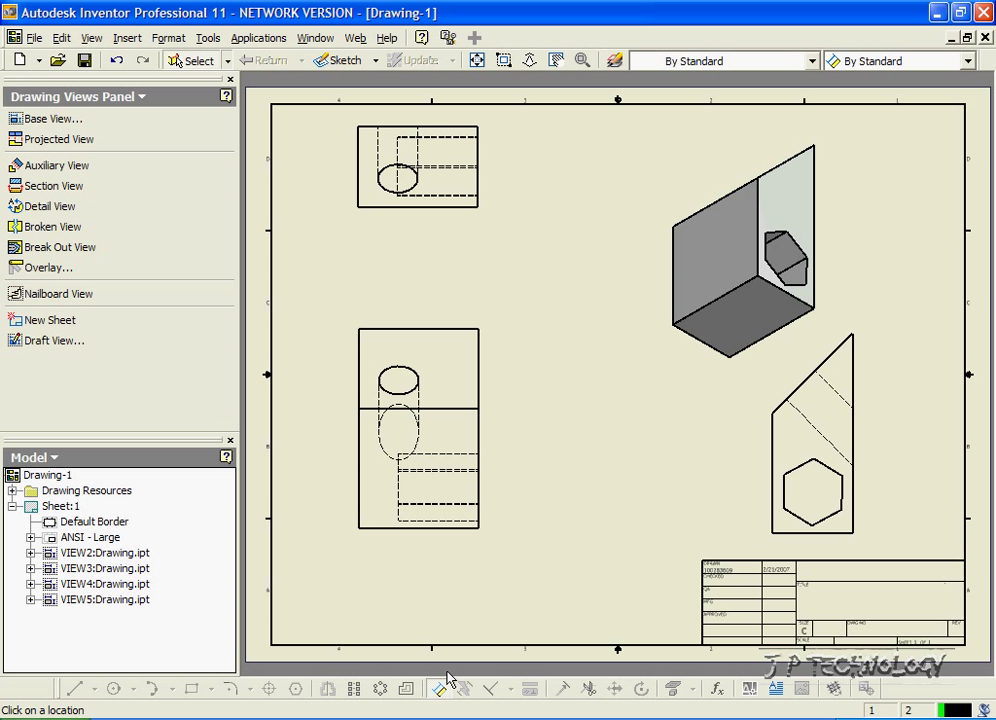
{"action": "left_click", "coordinate": [408, 528]}
{"action": "left_click", "coordinate": [418, 597]}
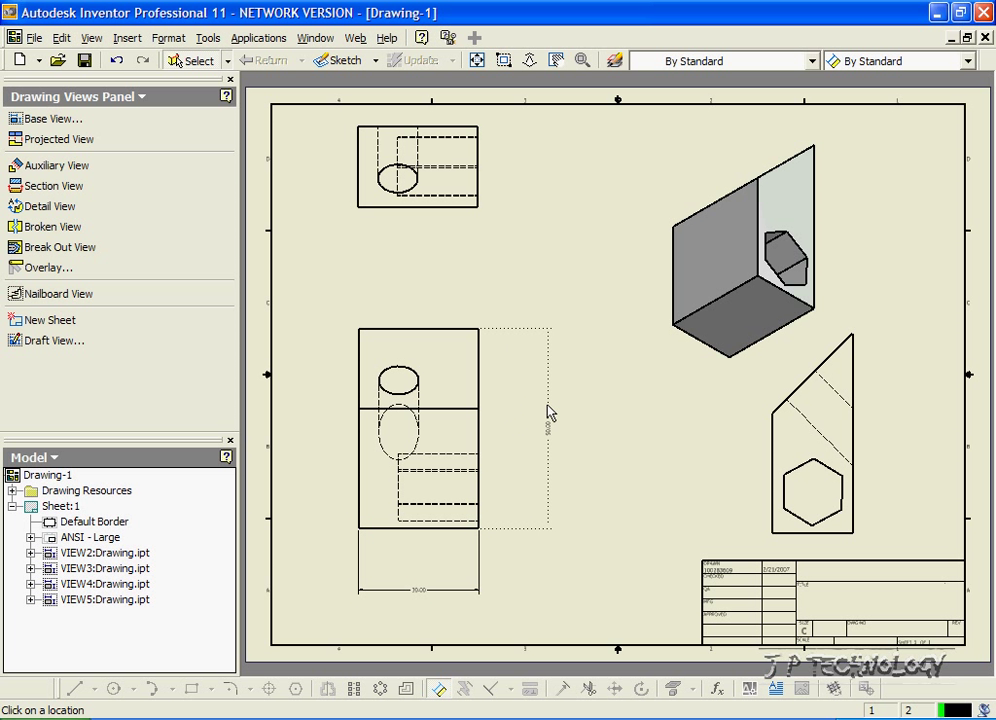
{"action": "left_click", "coordinate": [549, 416]}
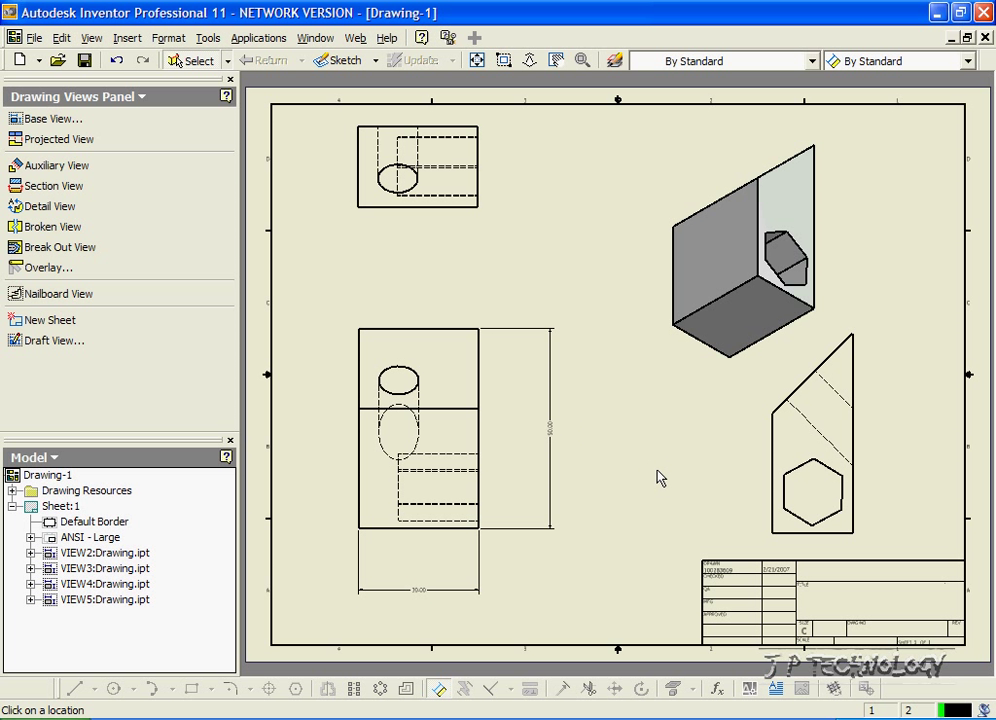
{"action": "left_click", "coordinate": [397, 195]}
{"action": "left_click", "coordinate": [390, 266]}
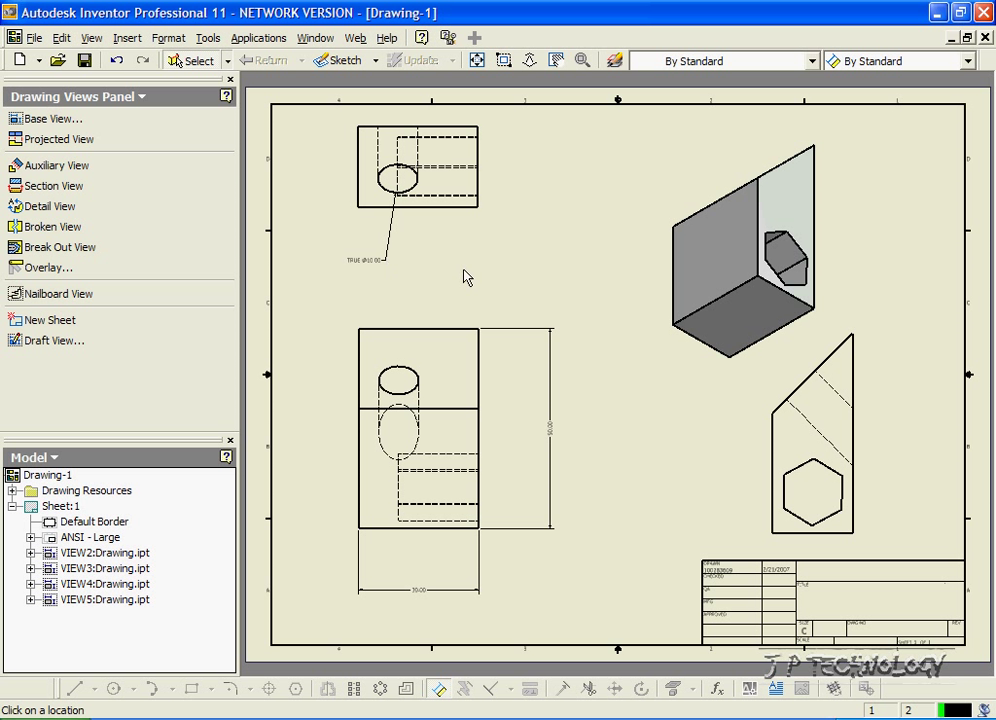
{"action": "left_click", "coordinate": [381, 183]}
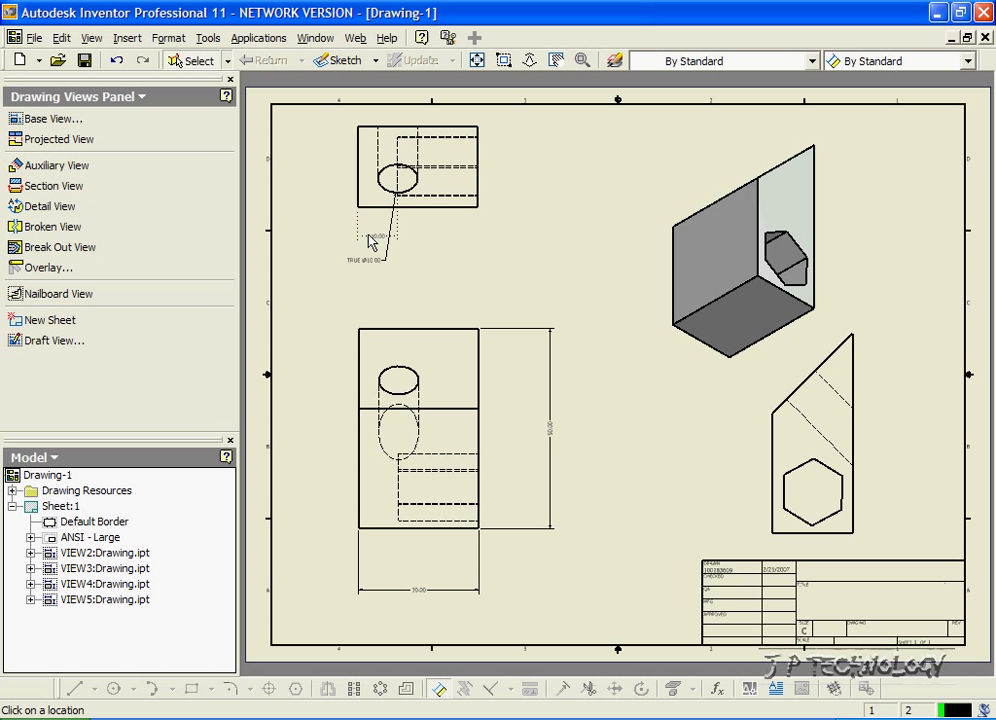
{"action": "left_click", "coordinate": [372, 240]}
{"action": "left_click", "coordinate": [441, 688]}
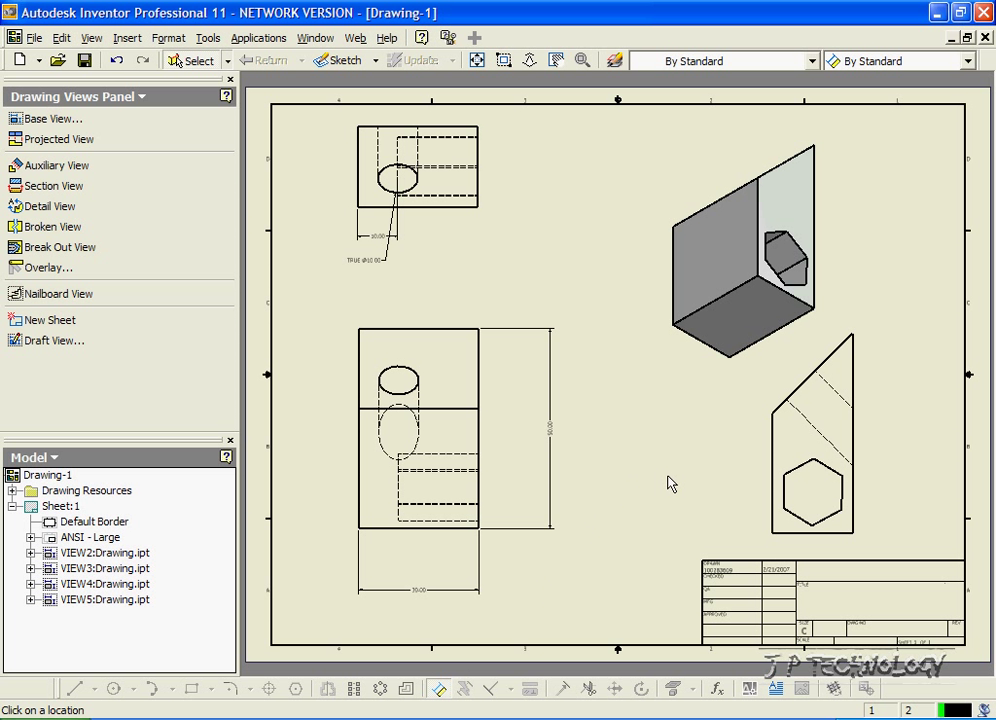